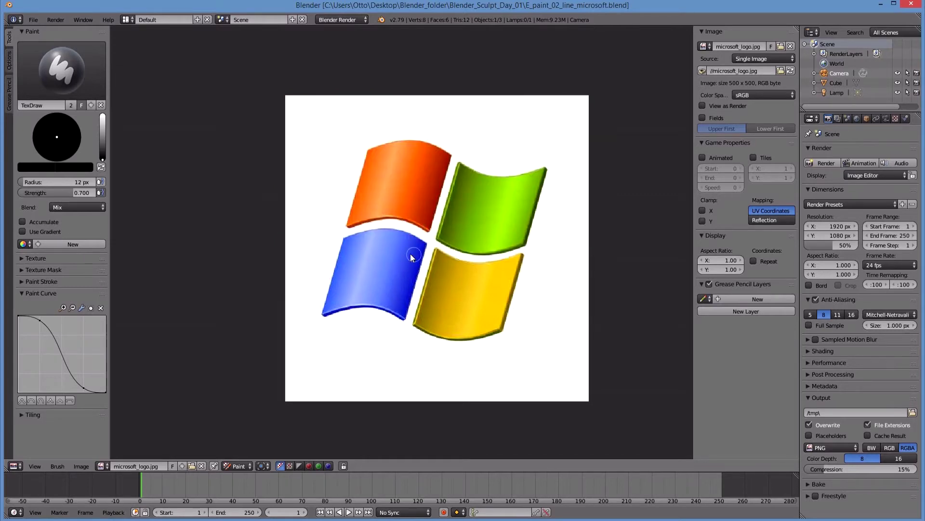
# Set the paint brush colour to bright red at full brightness.
pyautogui.moveTo(409, 242); pyautogui.dragTo(389, 232, button='middle')
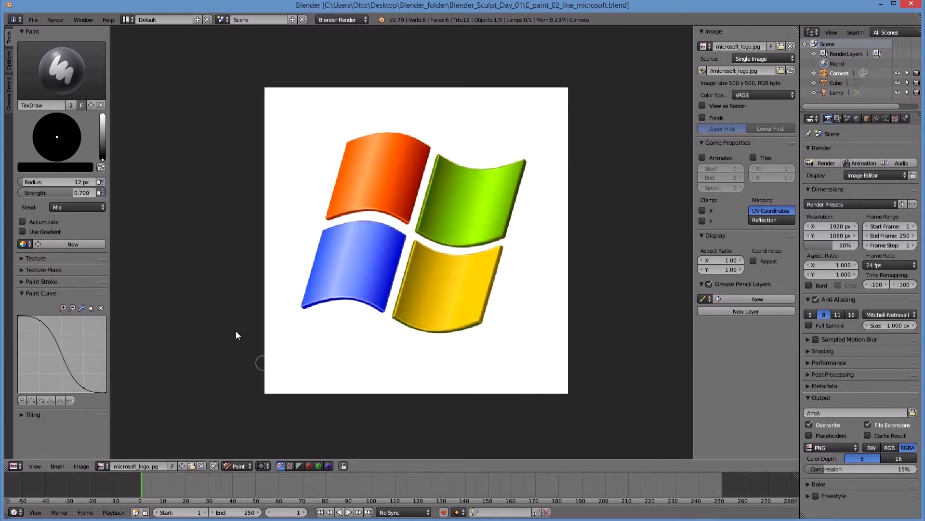
pyautogui.click(103, 164)
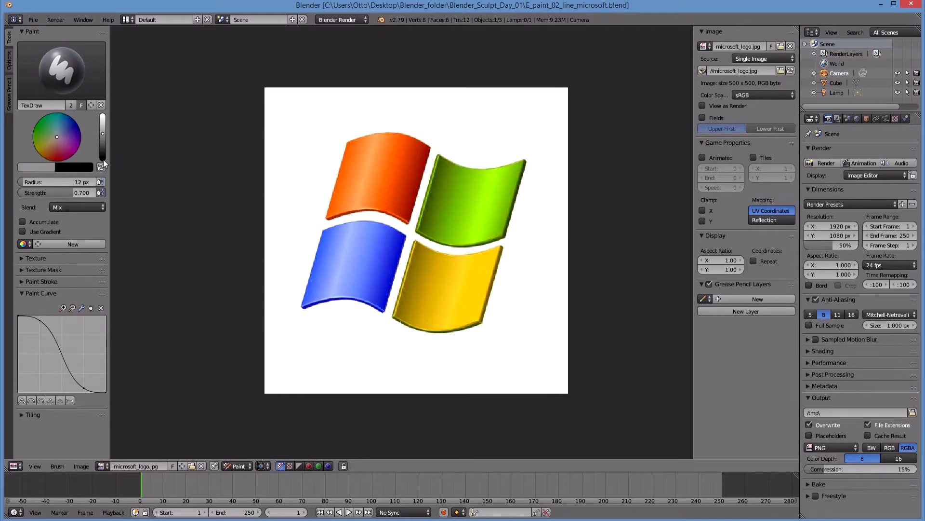
pyautogui.click(102, 116)
pyautogui.click(54, 160)
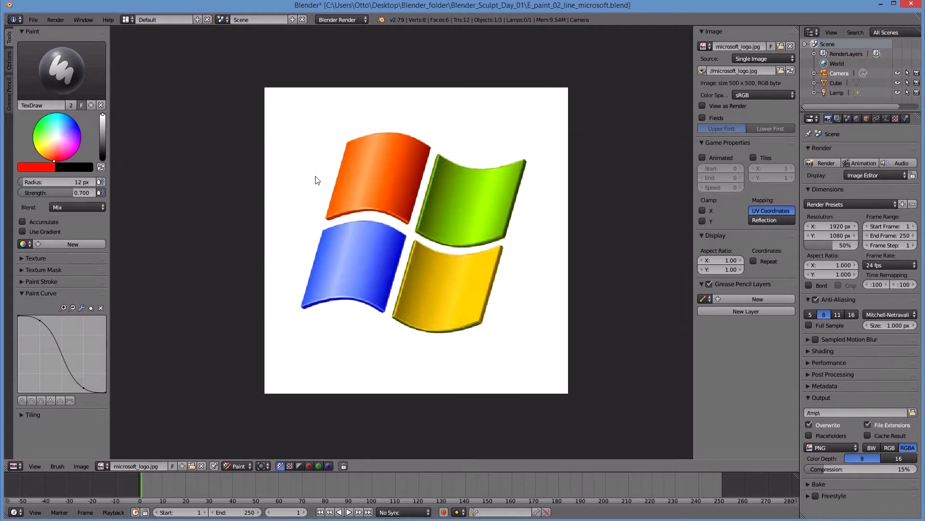
# Try freehand red strokes across the logo's orange-red pane and undo them.
pyautogui.moveTo(316, 180)
pyautogui.mouseDown()
pyautogui.moveTo(346, 134)
pyautogui.moveTo(430, 172)
pyautogui.moveTo(403, 157)
pyautogui.mouseUp()
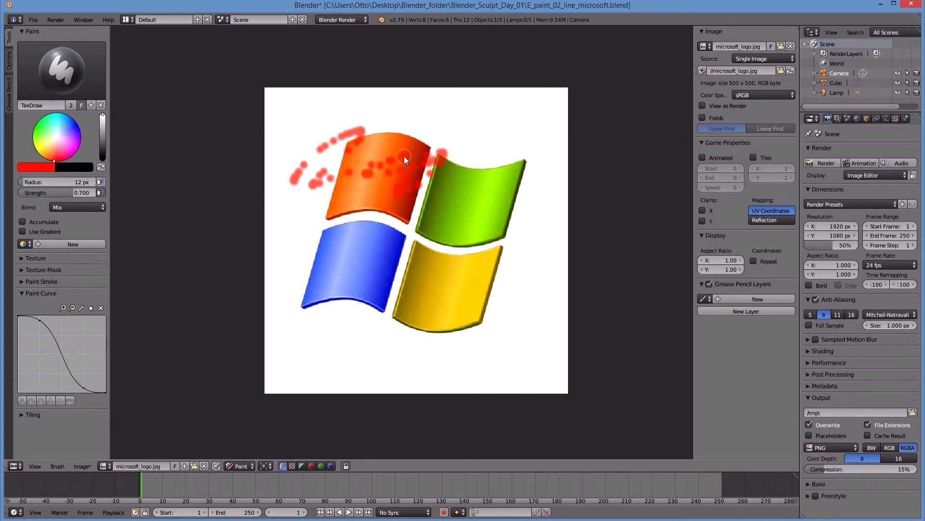
pyautogui.hotkey('ctrl', 'z')
pyautogui.hotkey('ctrl', 'z')
pyautogui.hotkey('ctrl', 'z')
pyautogui.hotkey('ctrl', 'z')
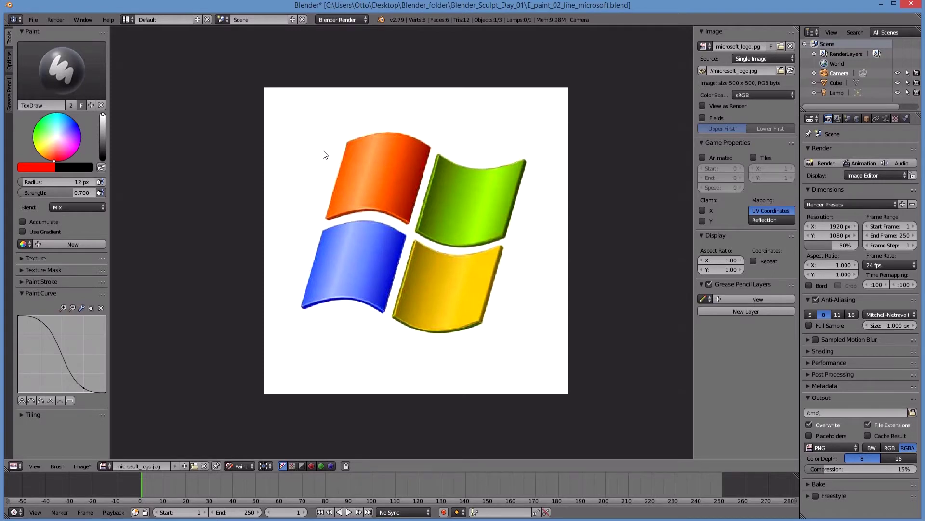
# Set the stroke method to Line and test two straight red strokes around the orange-red pane, undoing both.
pyautogui.press('e')
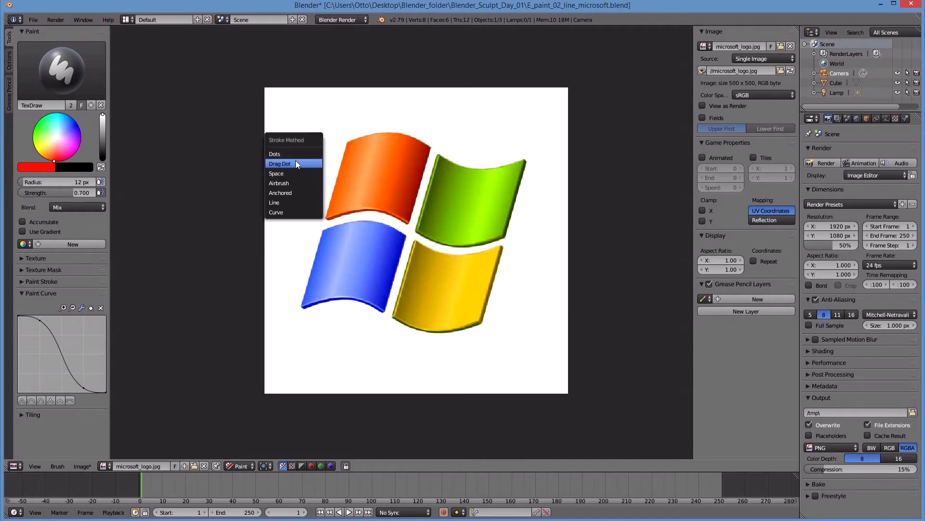
pyautogui.click(288, 203)
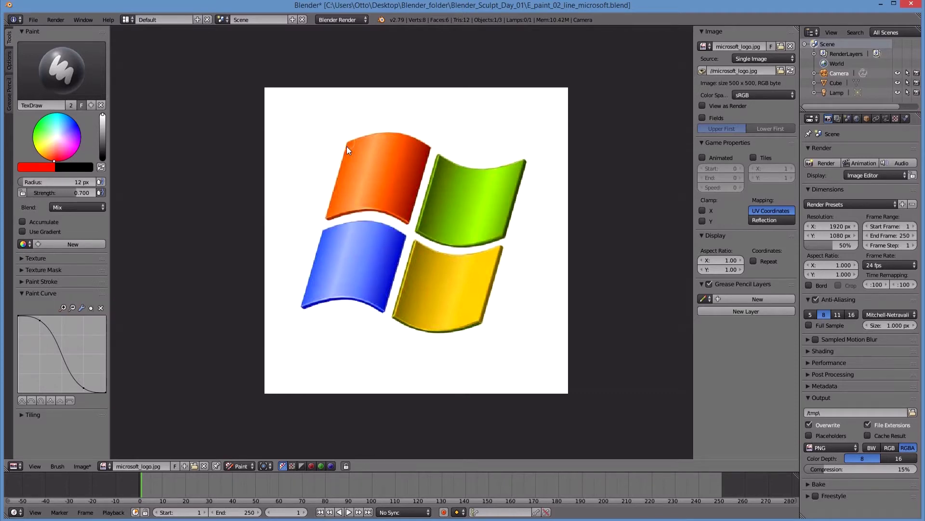
pyautogui.moveTo(346, 146); pyautogui.dragTo(289, 220)
pyautogui.moveTo(357, 125); pyautogui.dragTo(490, 158)
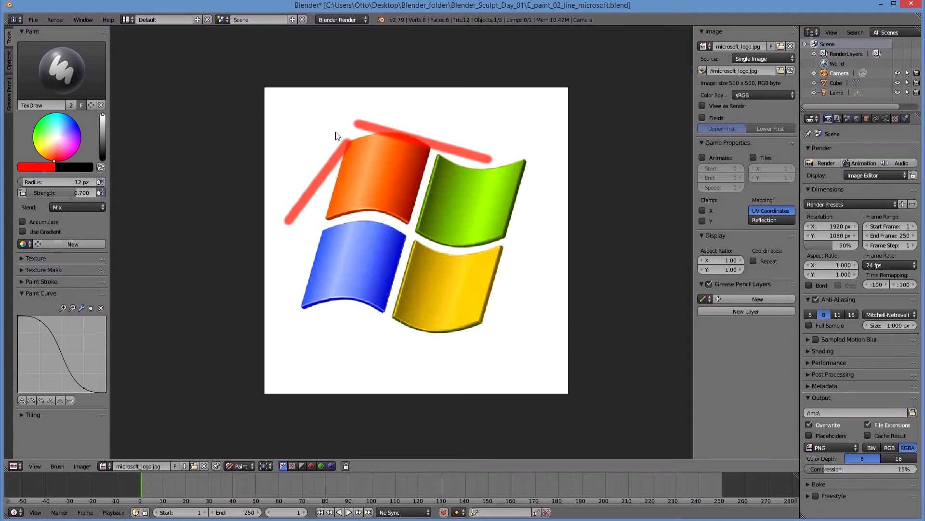
pyautogui.hotkey('ctrl', 'z')
pyautogui.hotkey('ctrl', 'z')
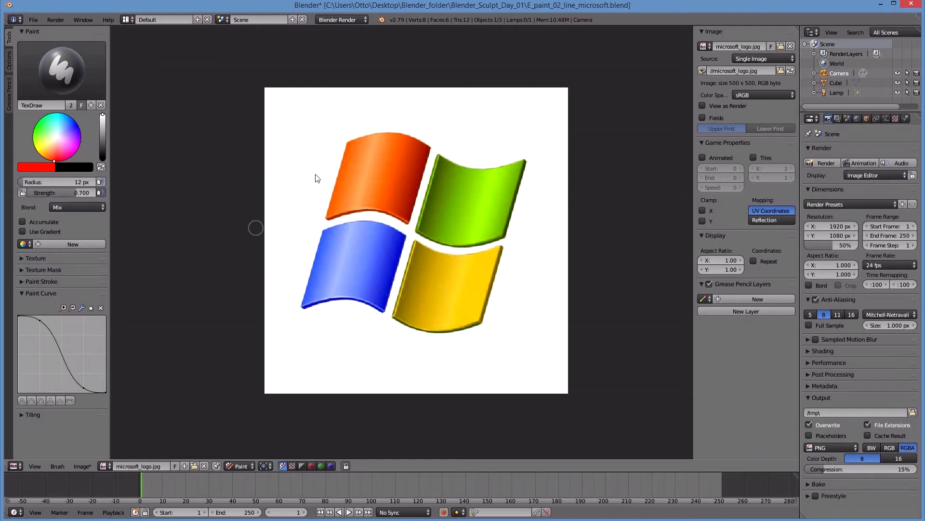
# Enlarge the brush radius to 81 px, test a diagonal line across the logo, and undo it.
pyautogui.press('f')
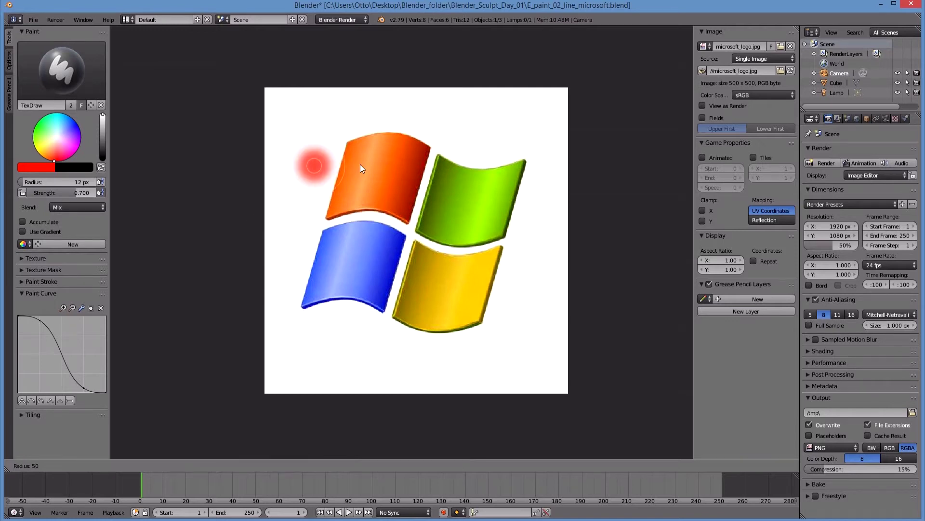
pyautogui.click(360, 164)
pyautogui.moveTo(310, 150); pyautogui.dragTo(451, 326)
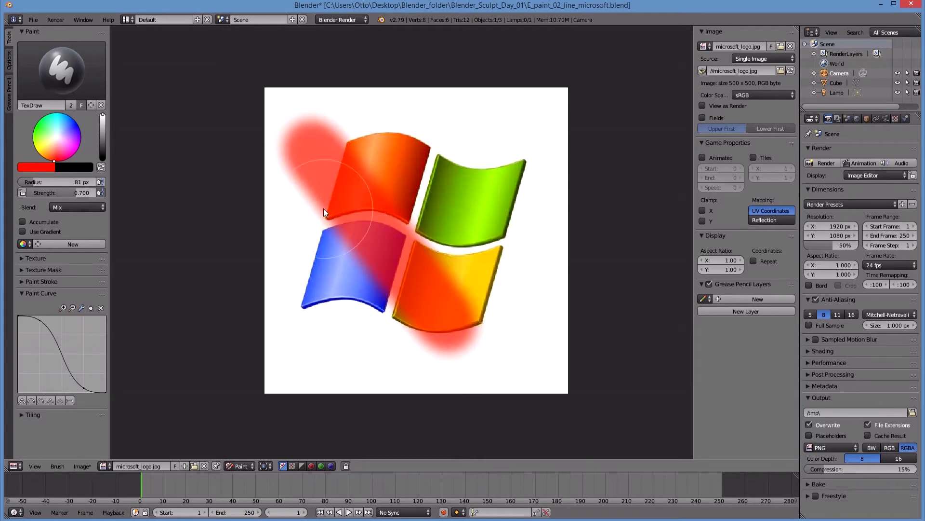
pyautogui.hotkey('ctrl', 'z')
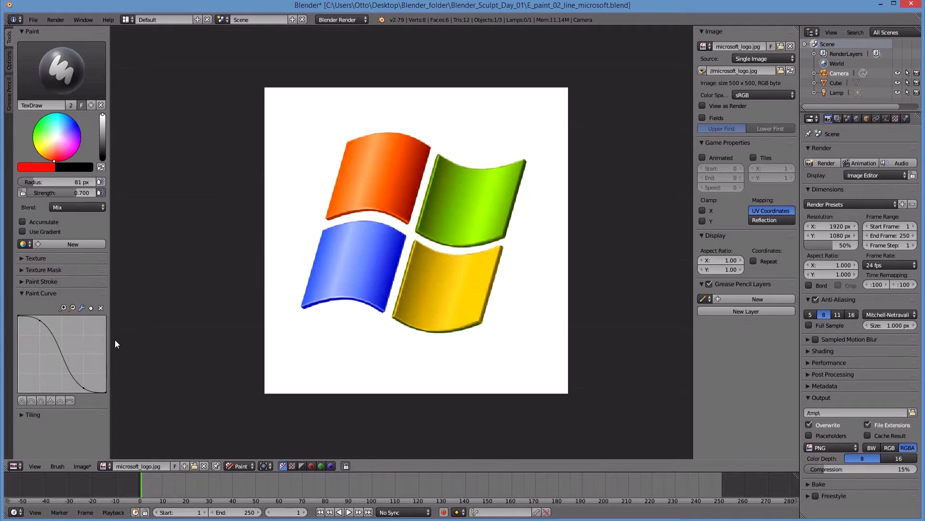
# Apply the flat, hard-edged falloff preset to the brush's paint curve and test it with one diagonal line, undoing the stroke.
pyautogui.click(70, 401)
pyautogui.moveTo(309, 147); pyautogui.dragTo(488, 306)
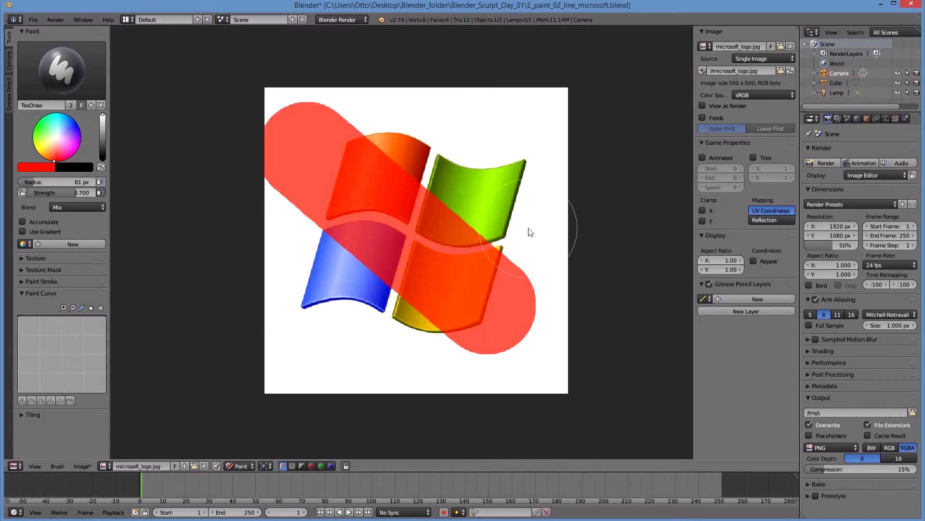
pyautogui.hotkey('ctrl', 'z')
# Reduce the brush radius to 6 px and set its strength to 1.000.
pyautogui.press('f')
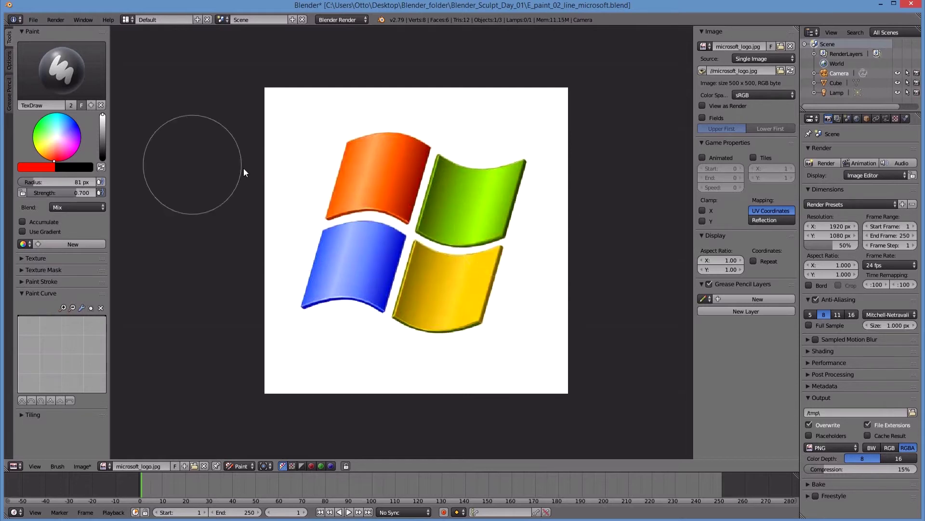
pyautogui.press('Escape')
pyautogui.press('f')
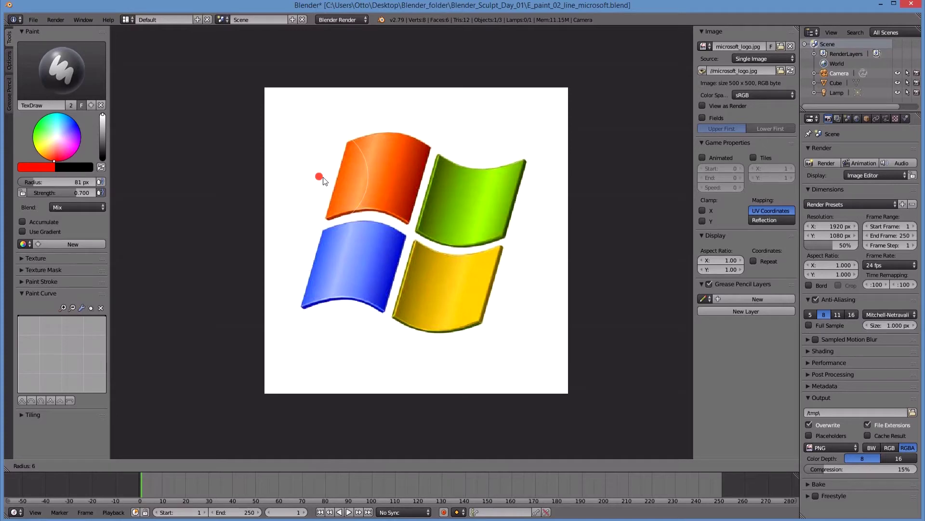
pyautogui.click(325, 181)
pyautogui.moveTo(78, 190); pyautogui.dragTo(104, 192)
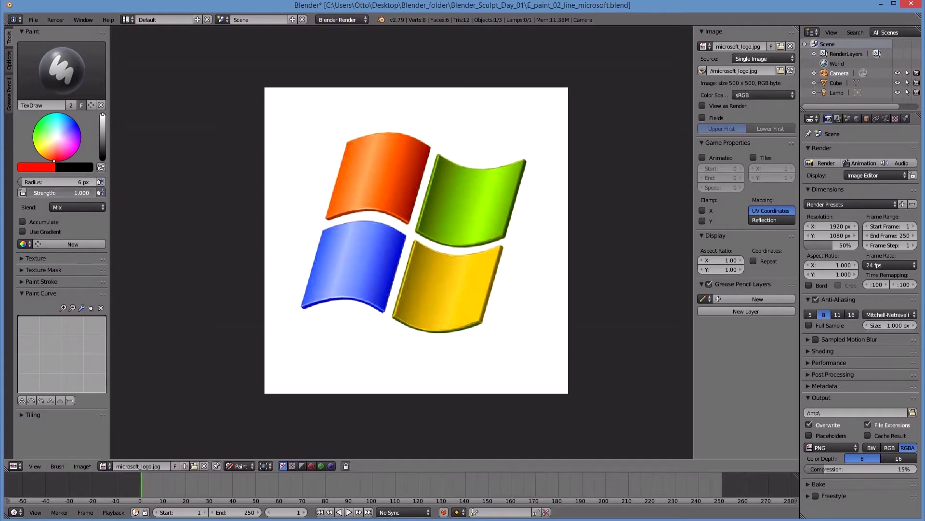
# Set the brush colour to pure blue and draw straight lines along both slanted side edges of the orange-red pane.
pyautogui.moveTo(66, 132); pyautogui.dragTo(77, 123)
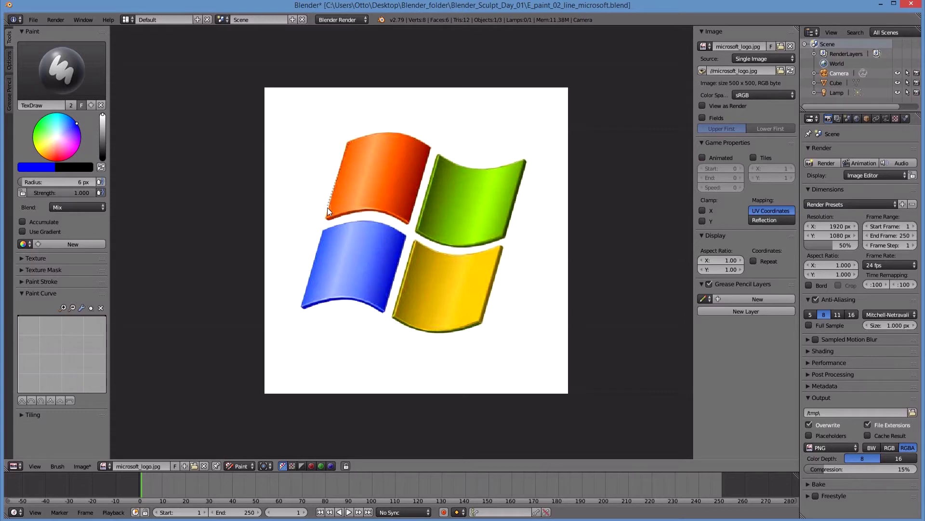
pyautogui.moveTo(326, 220); pyautogui.dragTo(349, 141)
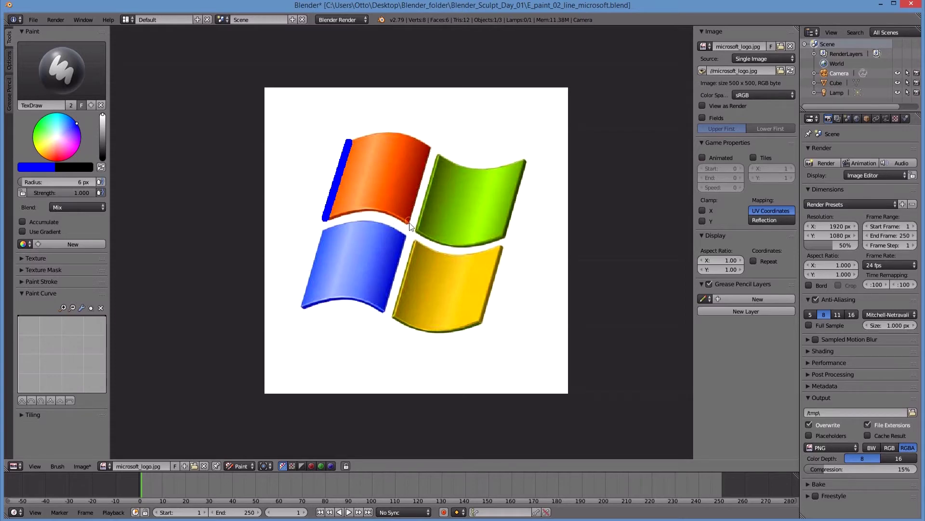
pyautogui.moveTo(410, 222); pyautogui.dragTo(430, 150)
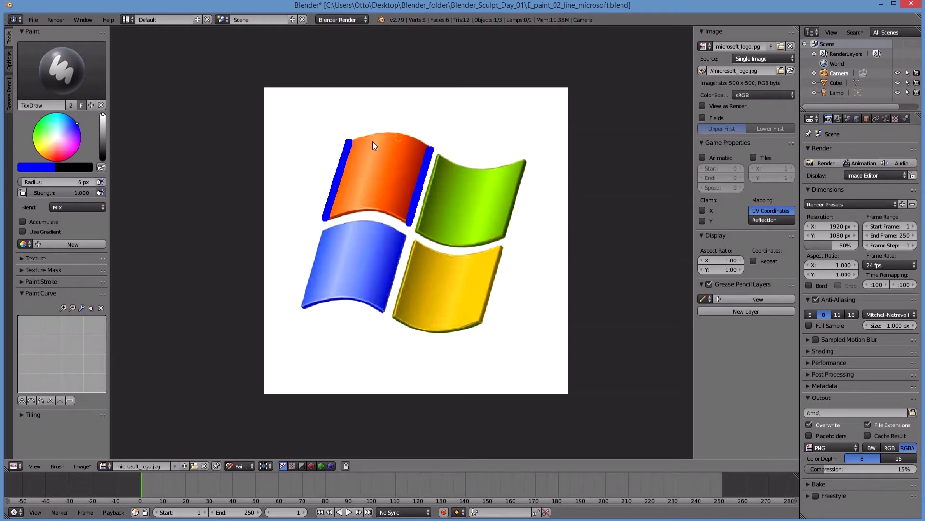
# Try tracing the top edge of the orange-red pane freehand with the Dots stroke method and undo the stroke.
pyautogui.press('e')
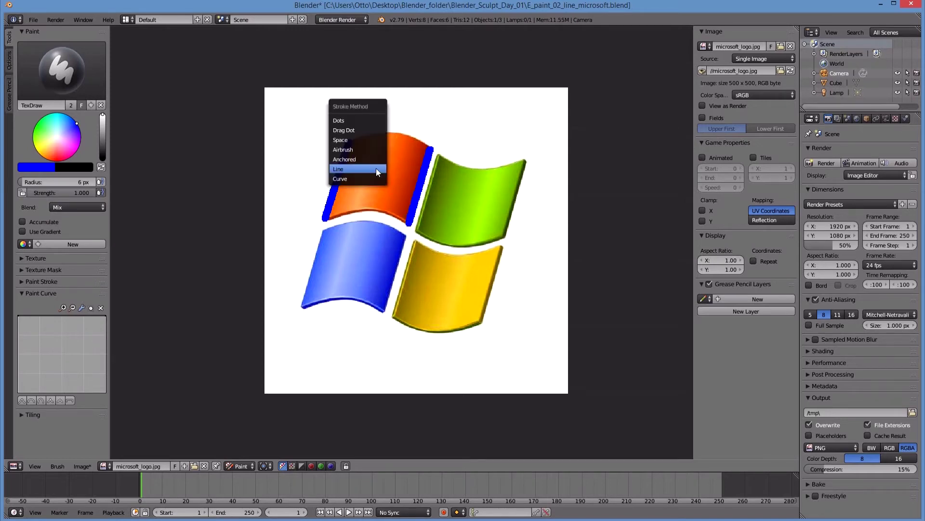
pyautogui.click(363, 121)
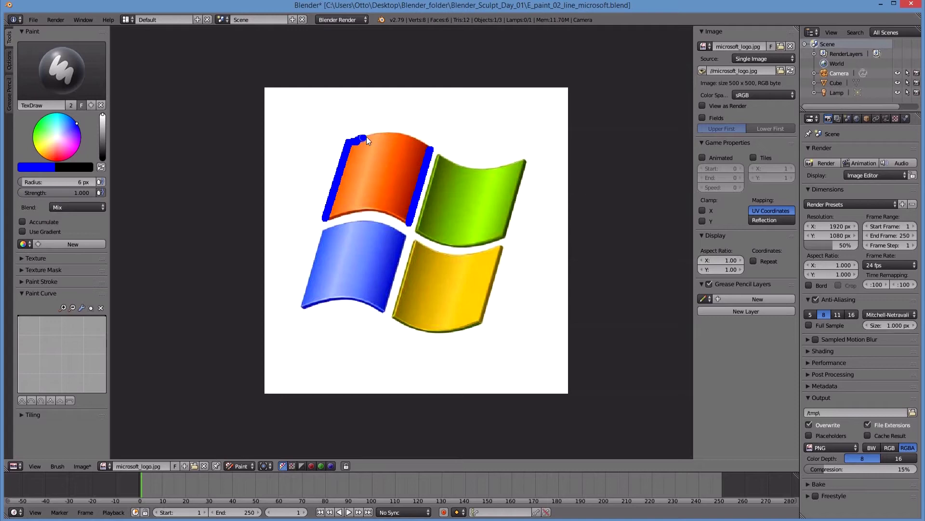
pyautogui.moveTo(390, 135); pyautogui.dragTo(431, 148)
pyautogui.hotkey('ctrl', 'z')
# Set the stroke method to Curve and place four curve points along the bottom edges of the blue and yellow panes.
pyautogui.press('e')
pyautogui.click(343, 310)
pyautogui.keyDown('ctrl'); pyautogui.rightClick(303, 308); pyautogui.keyUp('ctrl')
pyautogui.keyDown('ctrl'); pyautogui.rightClick(345, 299); pyautogui.keyUp('ctrl')
pyautogui.keyDown('ctrl'); pyautogui.moveTo(352, 303); pyautogui.dragTo(367, 303, button='right'); pyautogui.keyUp('ctrl')
pyautogui.keyDown('ctrl'); pyautogui.rightClick(433, 332); pyautogui.keyUp('ctrl')
pyautogui.keyDown('ctrl'); pyautogui.moveTo(432, 332); pyautogui.dragTo(461, 332, button='right'); pyautogui.keyUp('ctrl')
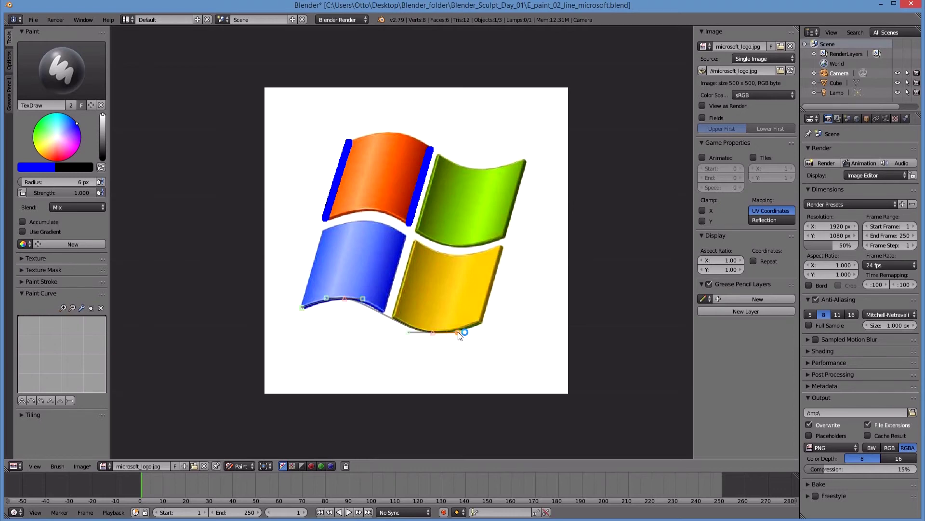
pyautogui.keyDown('ctrl'); pyautogui.rightClick(481, 324); pyautogui.keyUp('ctrl')
# Adjust the handles of the two middle curve points to follow the logo's bottom edge and paint the blue stroke along it.
pyautogui.rightClick(363, 302)
pyautogui.press('g')
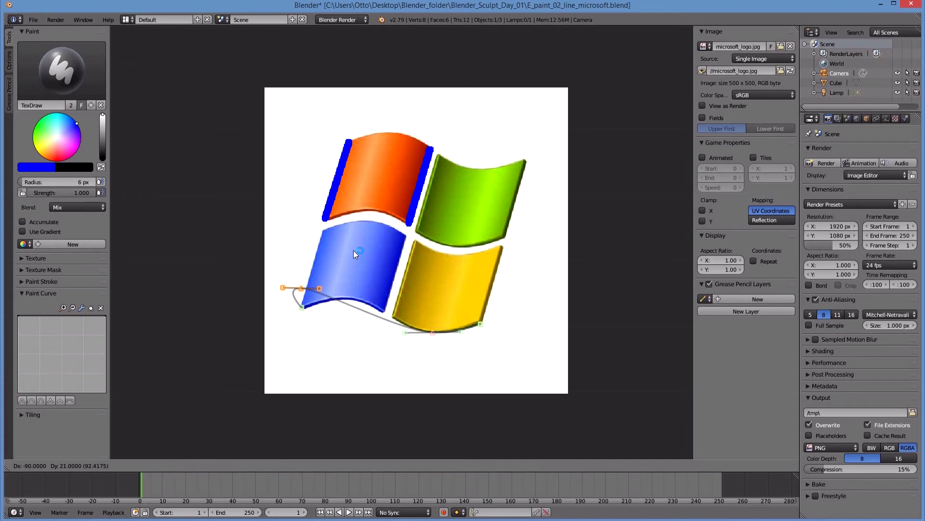
pyautogui.press('Escape')
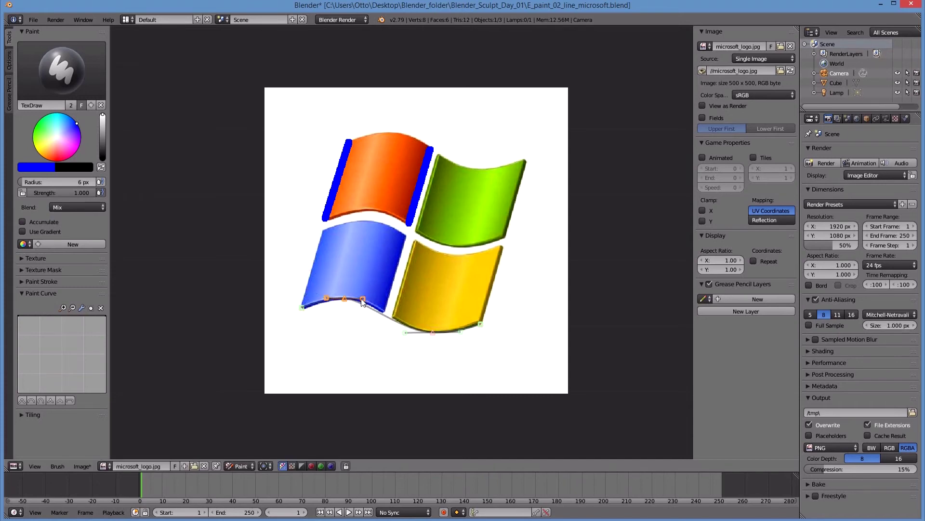
pyautogui.press('g')
pyautogui.click(376, 295)
pyautogui.moveTo(406, 332); pyautogui.dragTo(399, 331, button='right')
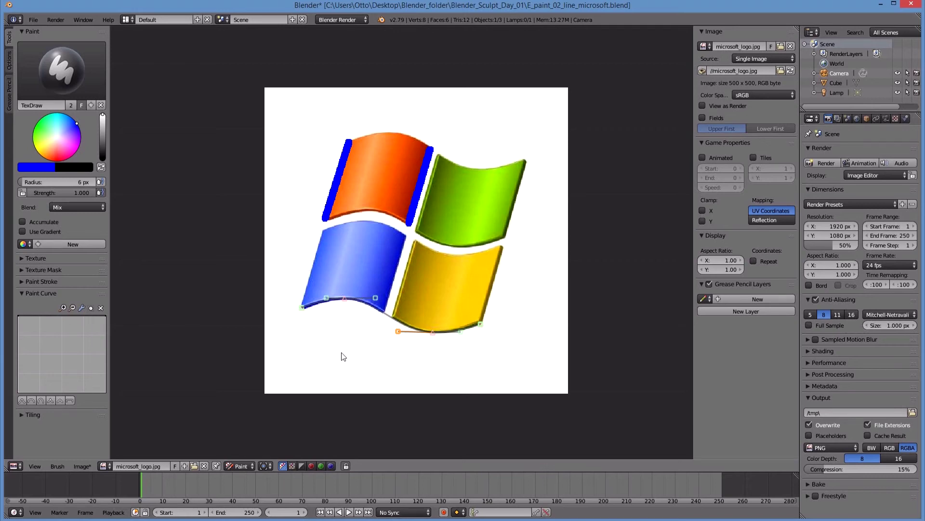
pyautogui.press('Return')
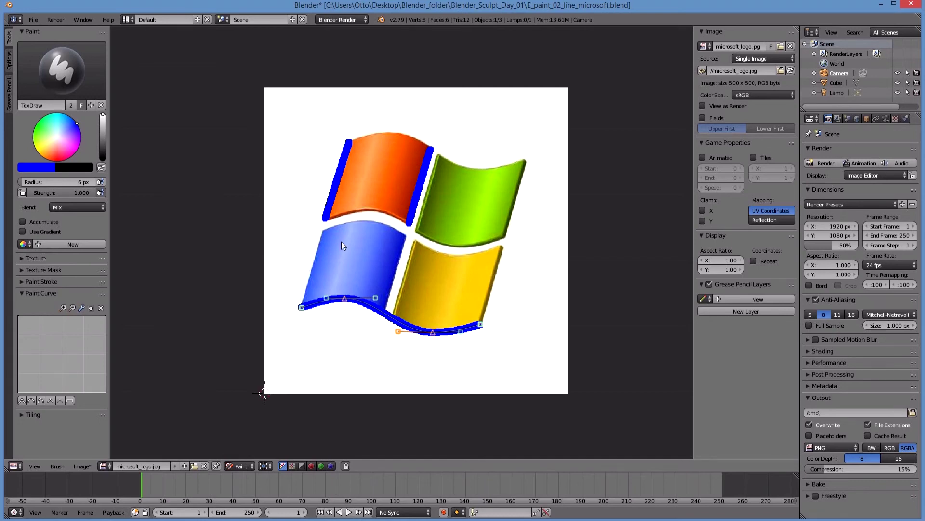
# Draw straight blue lines along the blue pane's outer left edge and the yellow pane's outer right edge with the Line stroke method.
pyautogui.press('e')
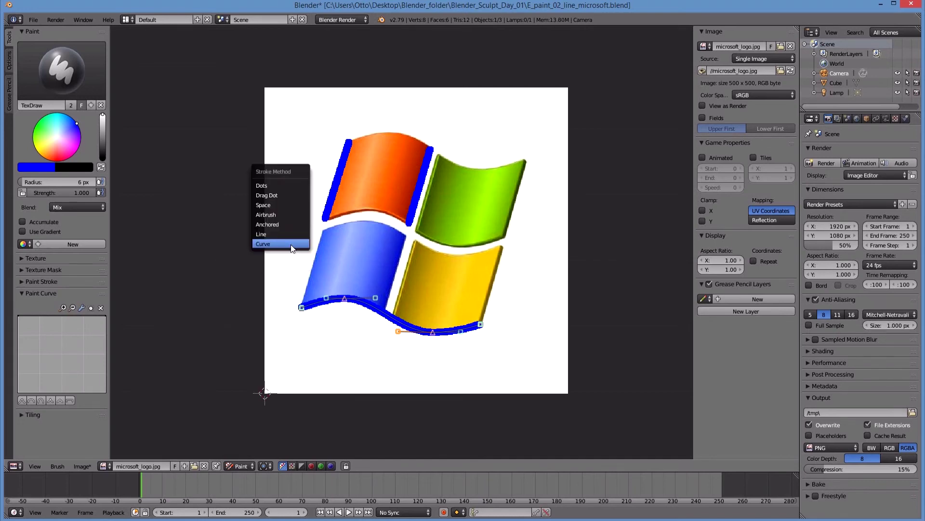
pyautogui.click(288, 233)
pyautogui.moveTo(322, 231); pyautogui.dragTo(300, 308)
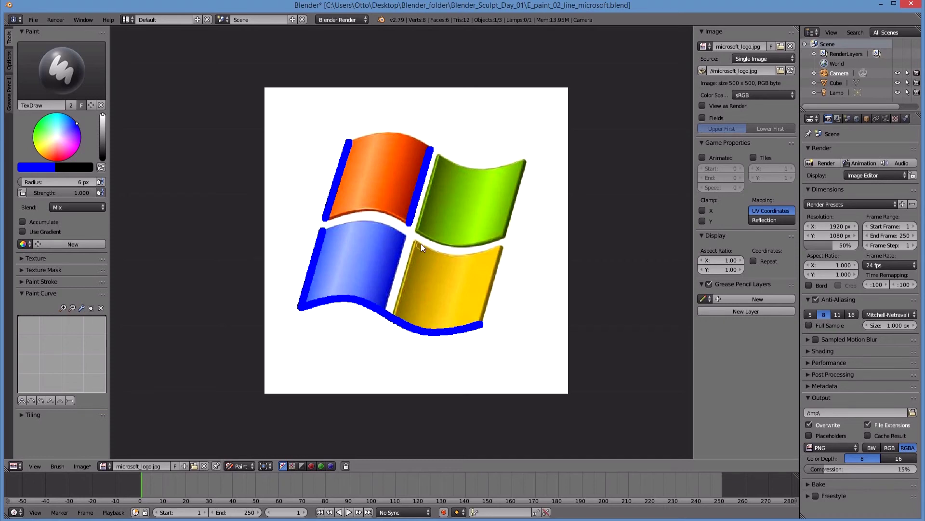
pyautogui.moveTo(502, 247); pyautogui.dragTo(484, 327)
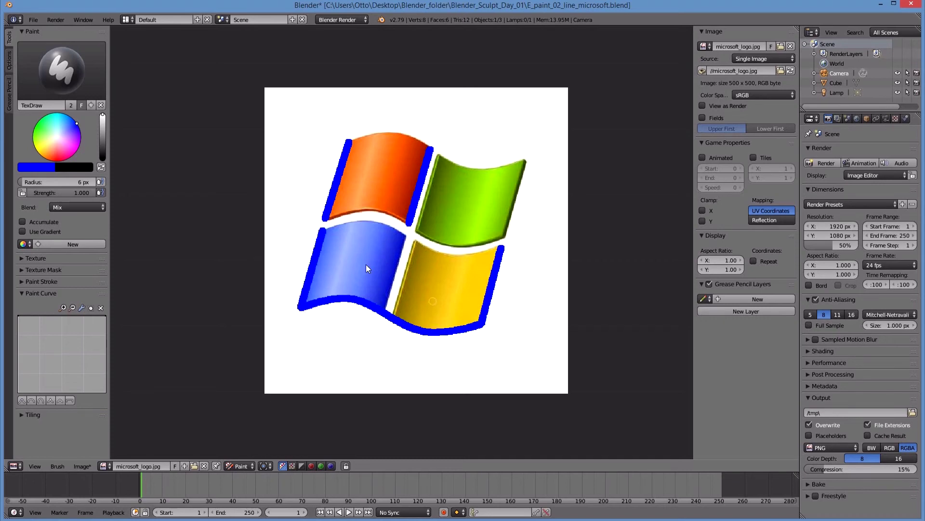
# Trace the yellow pane's top edge freehand in blue with the Dots stroke method.
pyautogui.press('e')
pyautogui.click(316, 205)
pyautogui.moveTo(454, 252); pyautogui.dragTo(501, 247)
# Set the stroke method back to Curve and delete all points of the old paint curve along the logo's bottom edge.
pyautogui.press('e')
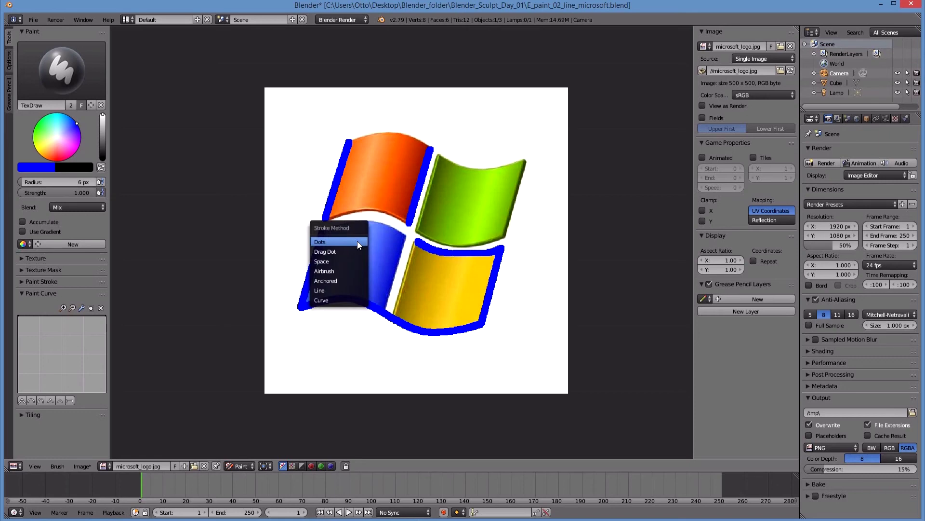
pyautogui.click(340, 299)
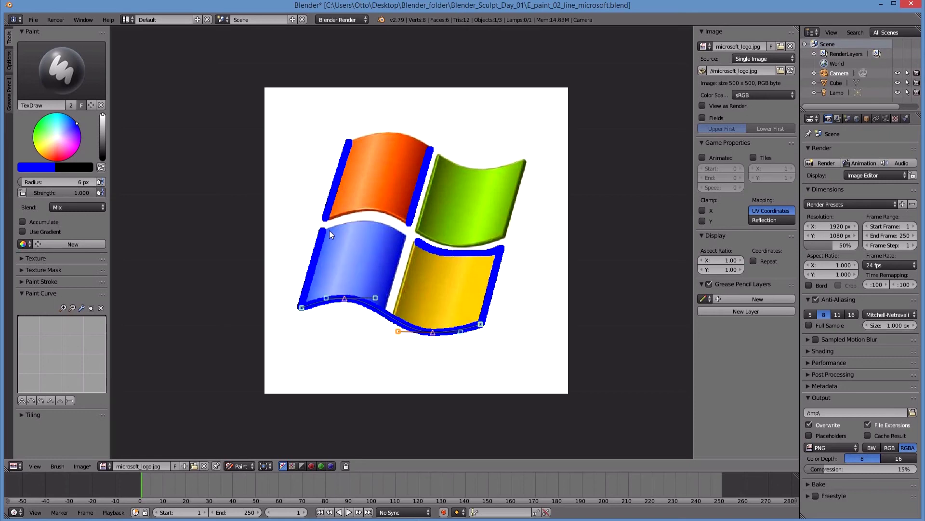
pyautogui.keyDown('ctrl'); pyautogui.rightClick(323, 230); pyautogui.keyUp('ctrl')
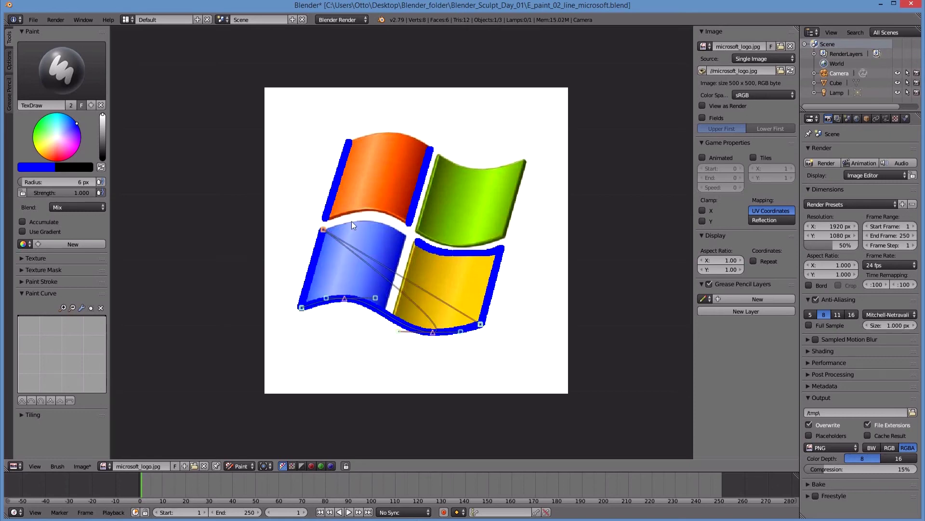
pyautogui.hotkey('ctrl', 'z')
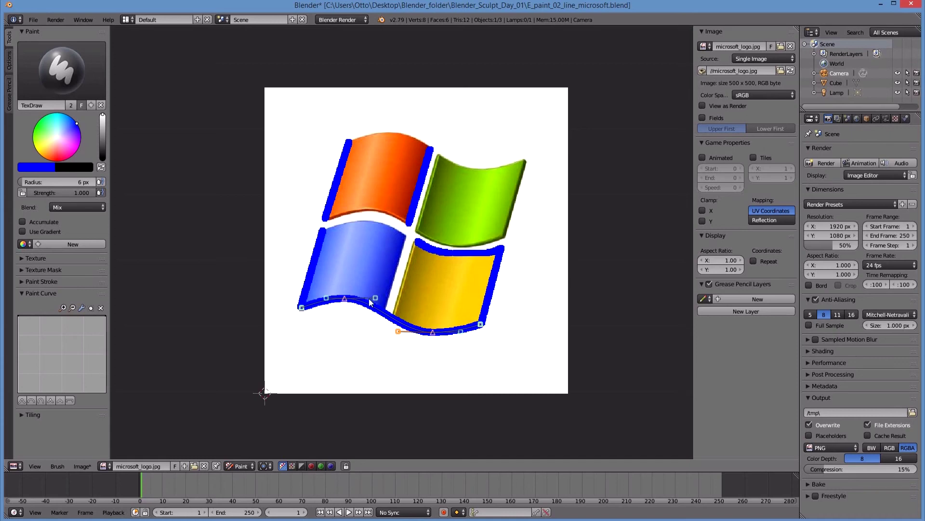
pyautogui.press('a')
pyautogui.press('a')
pyautogui.press('Return')
# Place a three-point curve along the blue pane's top edge, adjust the middle point's handle to fit, and paint it blue.
pyautogui.keyDown('ctrl'); pyautogui.rightClick(324, 230); pyautogui.keyUp('ctrl')
pyautogui.keyDown('ctrl'); pyautogui.rightClick(365, 221); pyautogui.keyUp('ctrl')
pyautogui.keyDown('ctrl'); pyautogui.rightClick(407, 236); pyautogui.keyUp('ctrl')
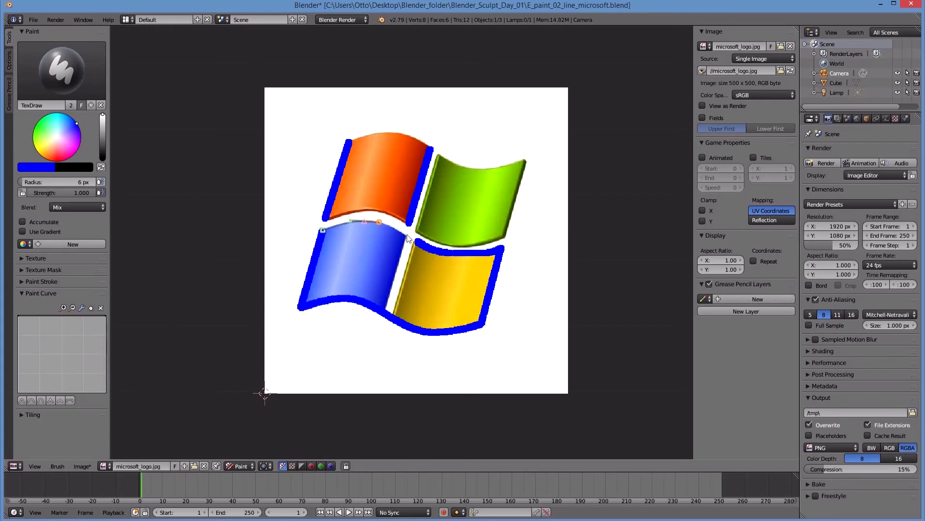
pyautogui.rightClick(378, 224)
pyautogui.press('g')
pyautogui.click(425, 213)
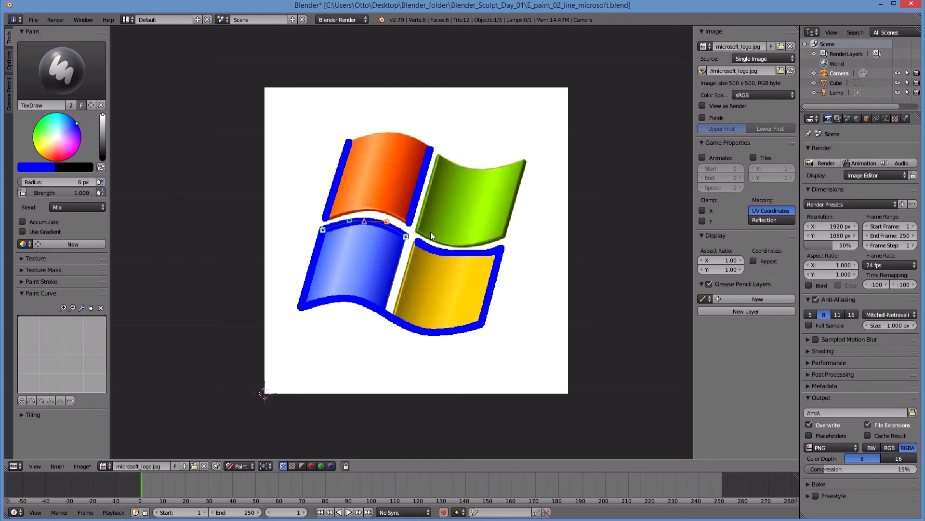
pyautogui.press('a')
pyautogui.press('a')
pyautogui.press('Return')
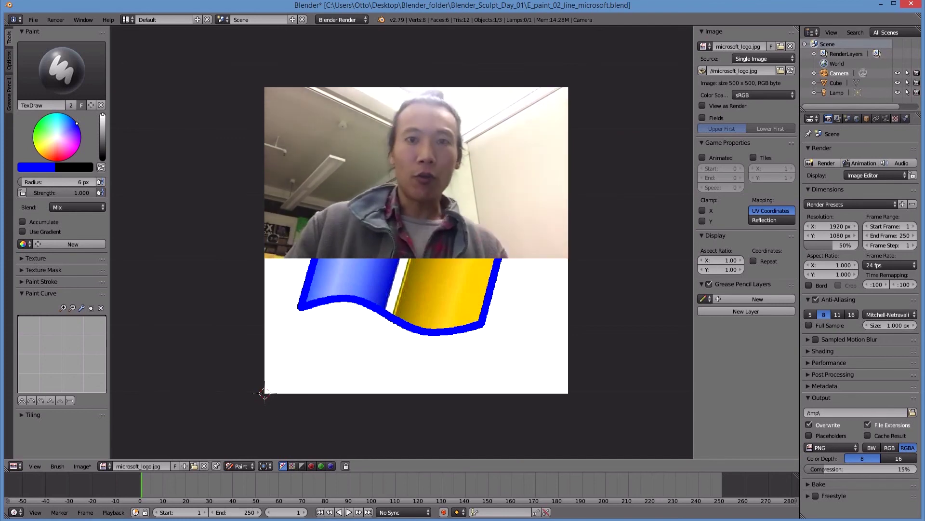